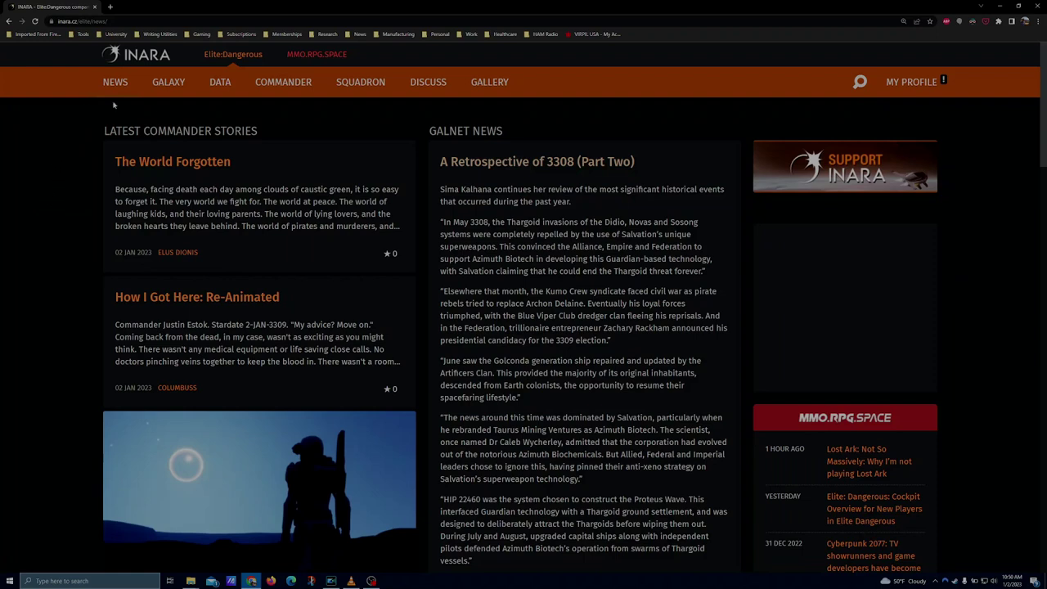
- Open the outfitting search and add the 3C Multi-cannon [Fixed] to the ships and equipment being searched for
mouse_move(216, 88)
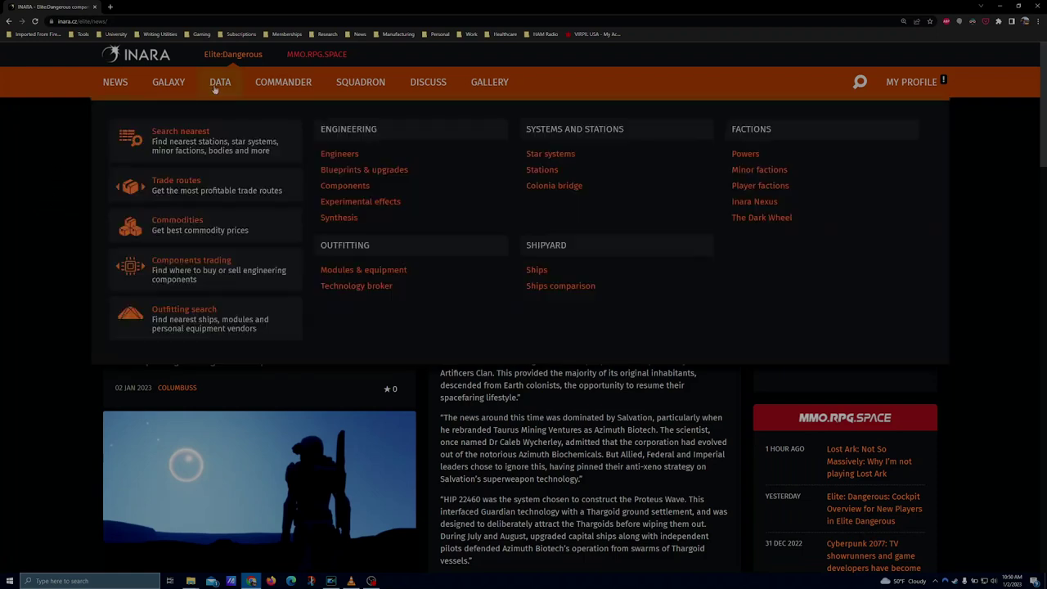
left_click(185, 326)
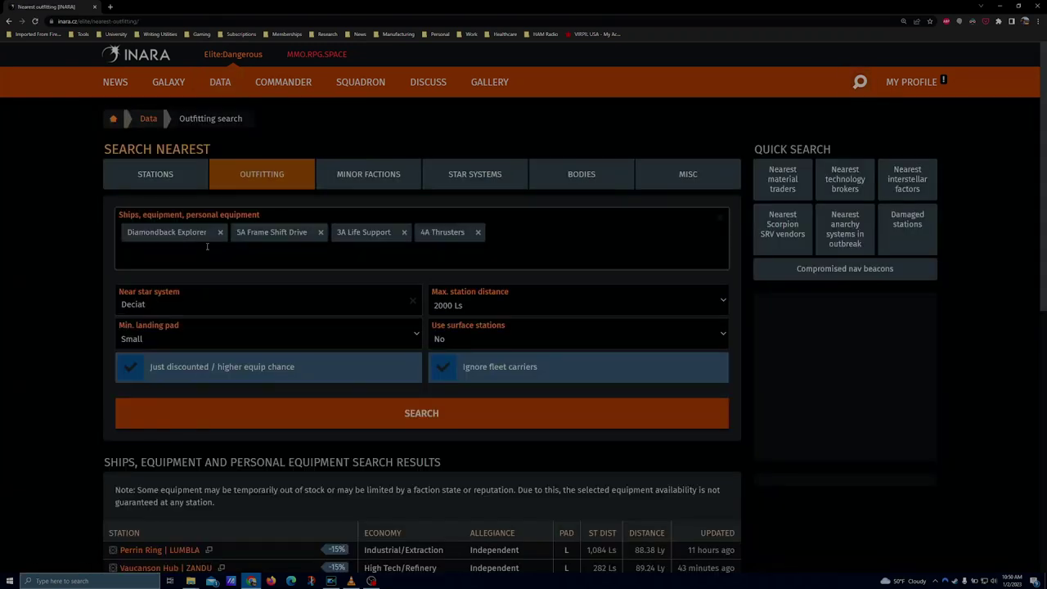
left_click(508, 232)
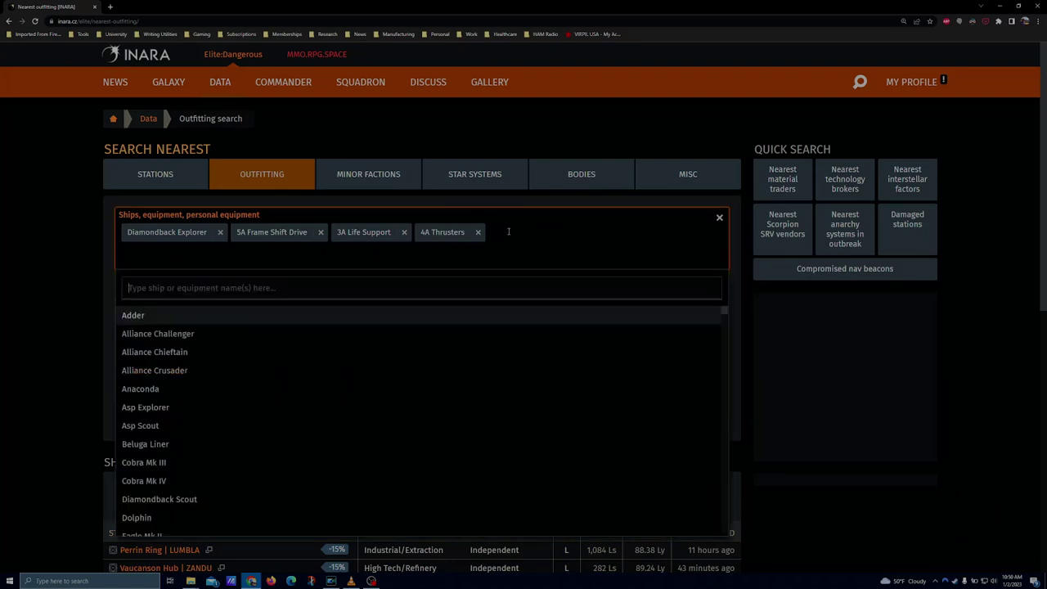
type("3c")
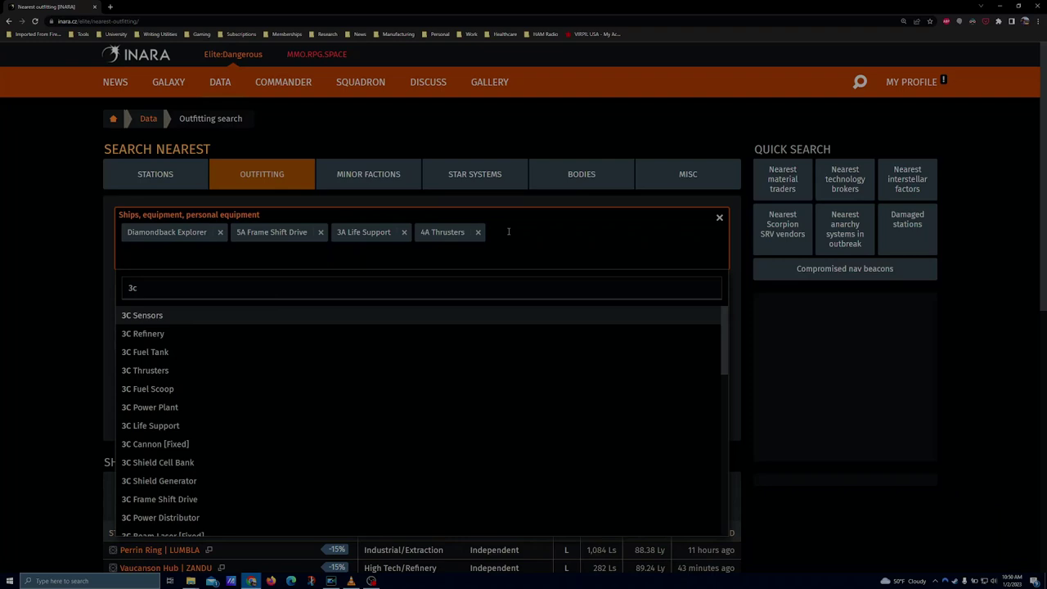
type(" mul")
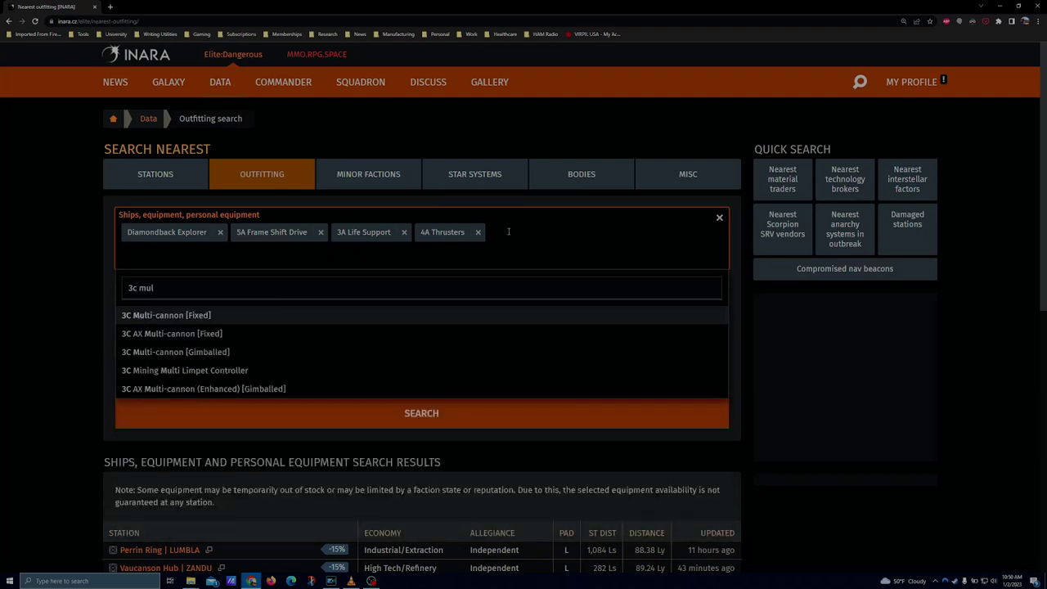
left_click(156, 316)
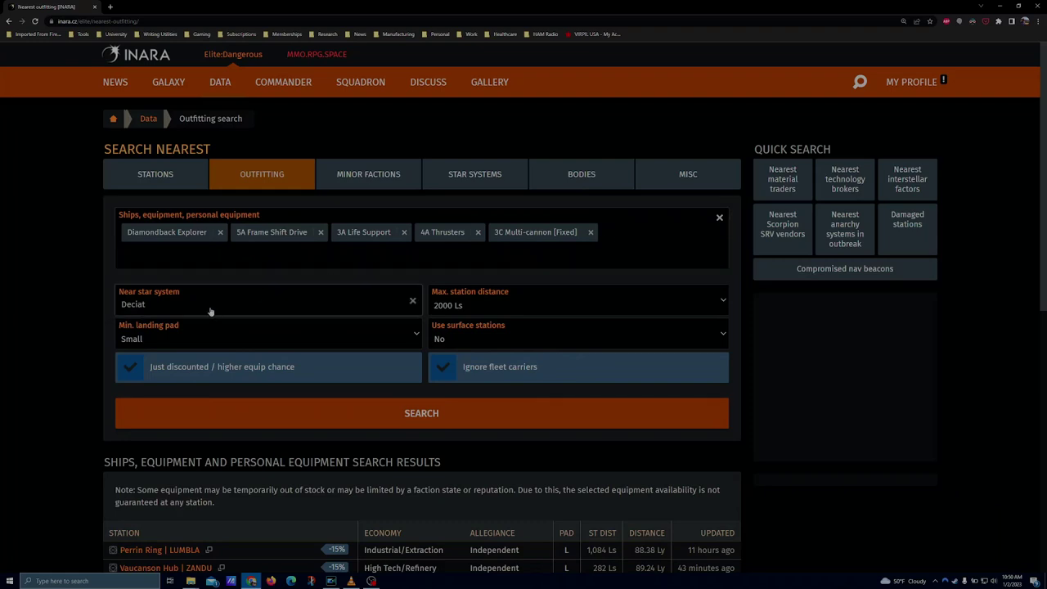
- Set the star system to search near to Meene
left_click(161, 302)
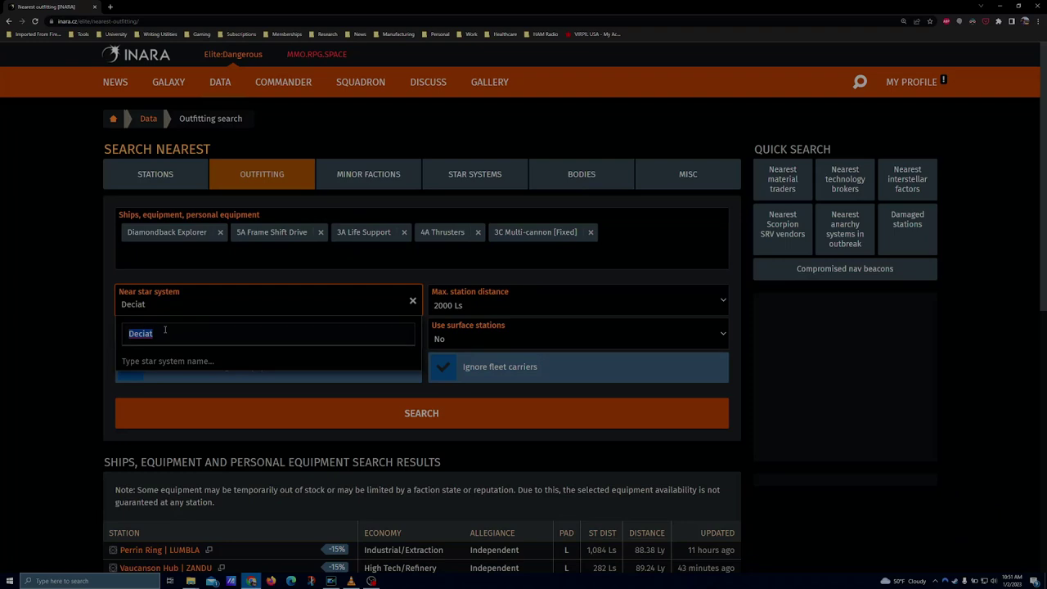
type("Meene")
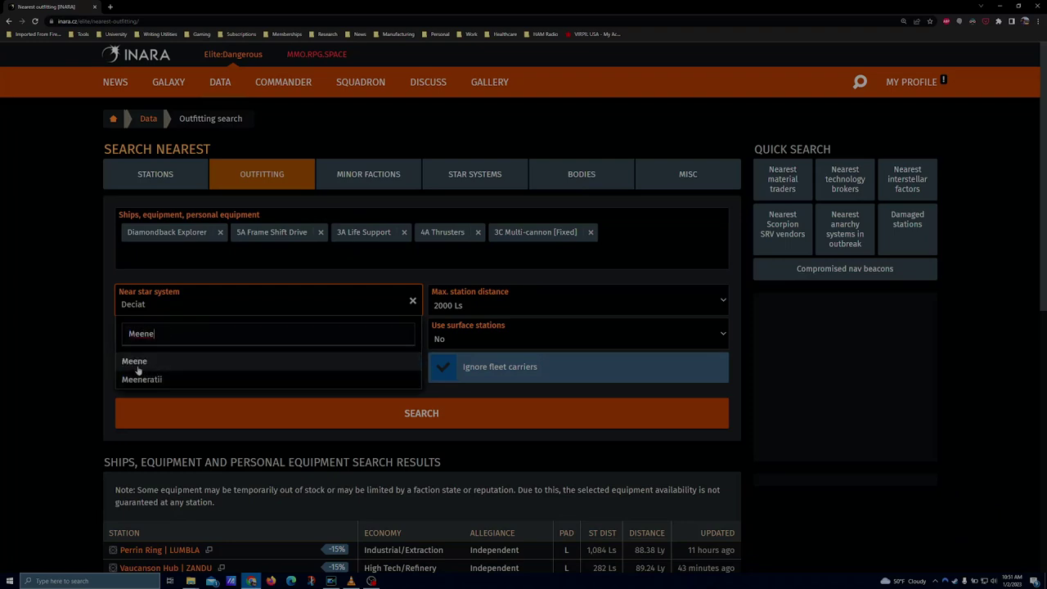
left_click(139, 369)
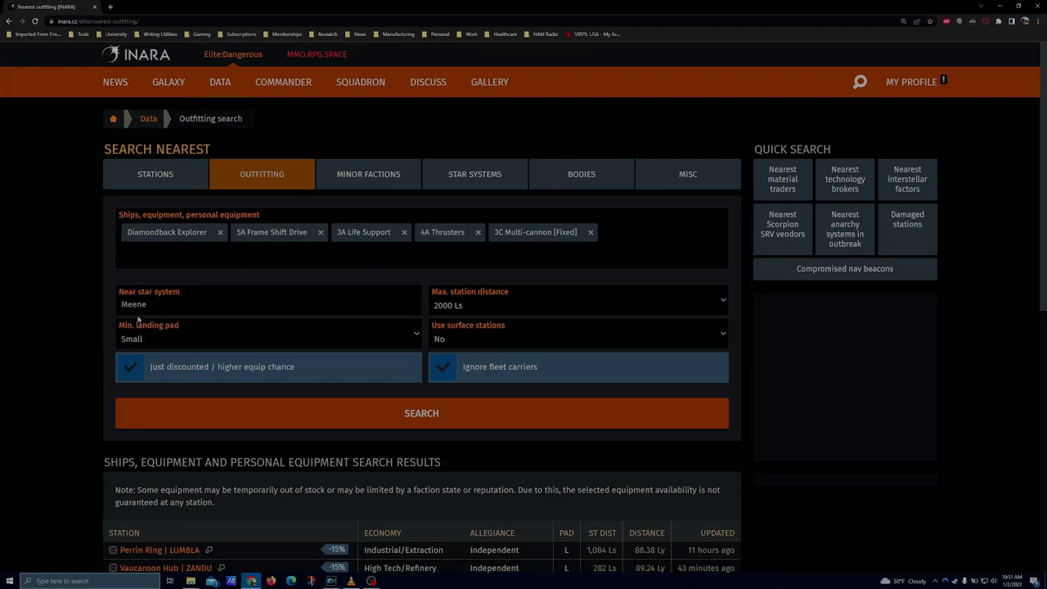
- Set the star system to search near back to Deciat
left_click(195, 302)
type("Deciat")
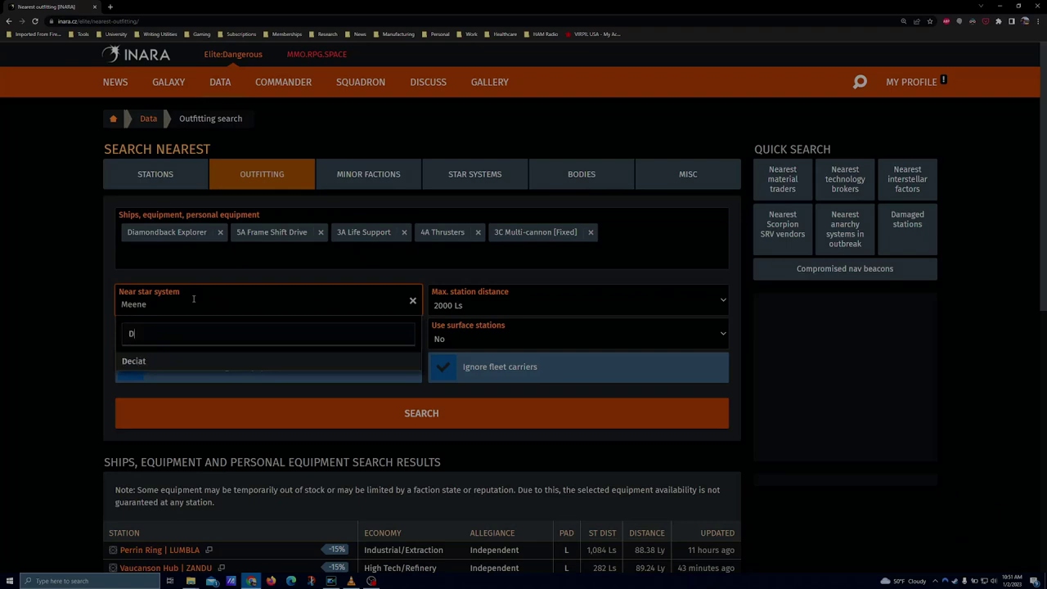
left_click(167, 360)
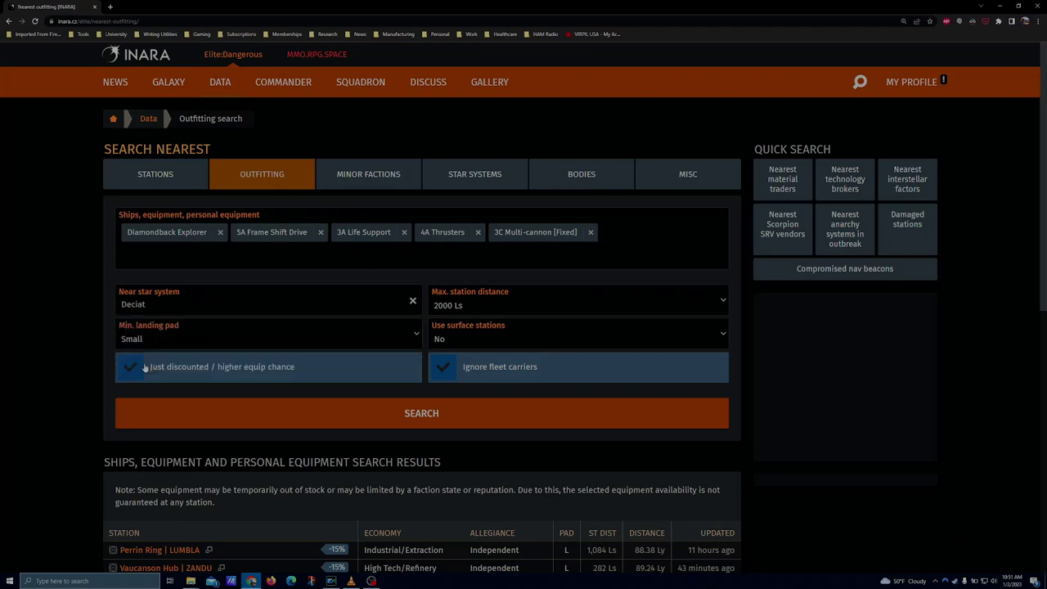
left_click(26, 307)
- Choose a maximum station distance of 2000 Ls and a minimum landing pad size of Small
left_click(487, 299)
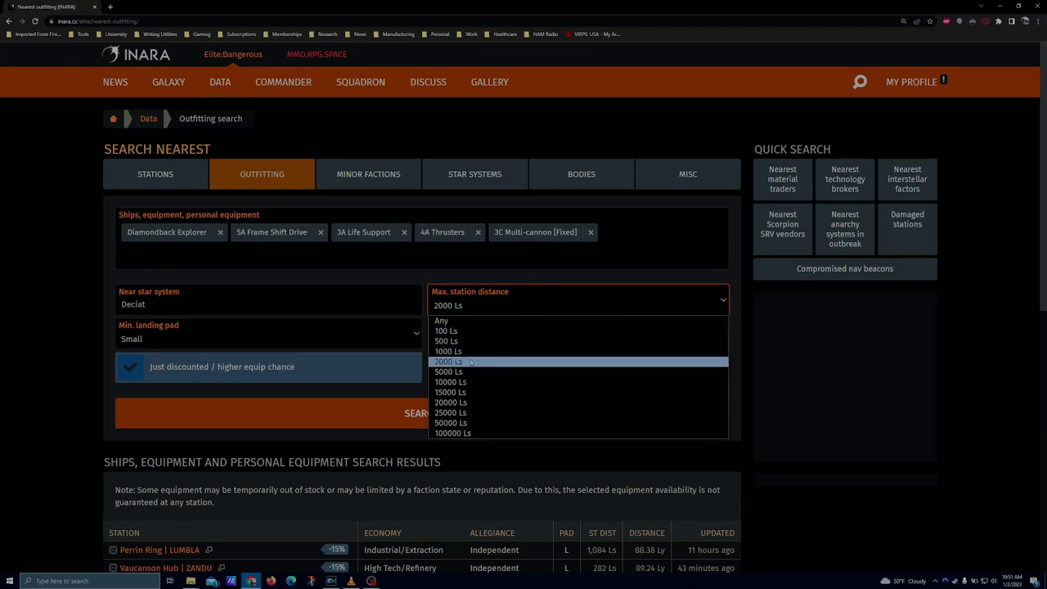
left_click(471, 362)
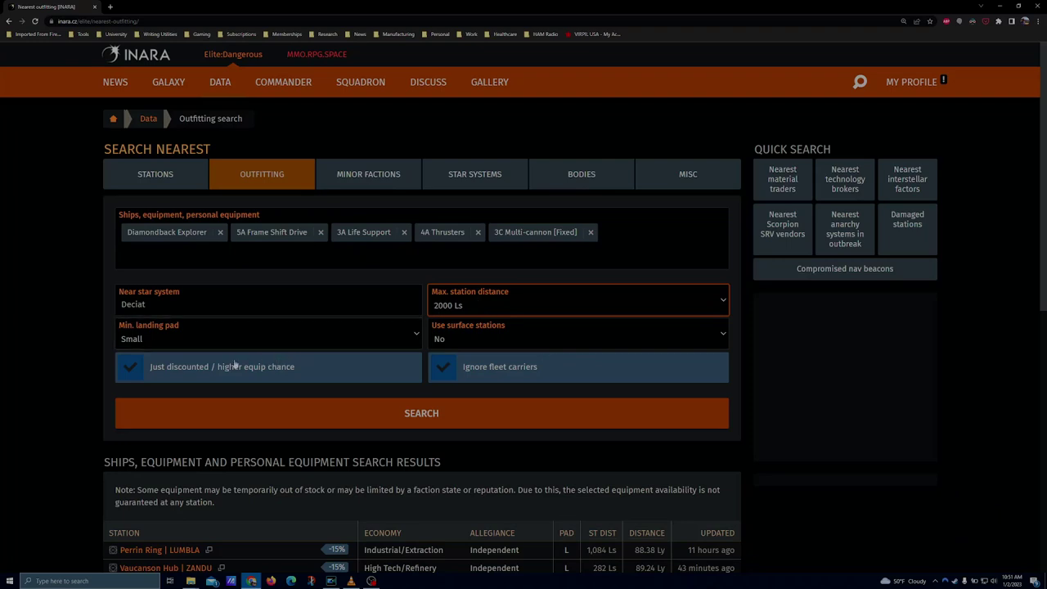
left_click(142, 338)
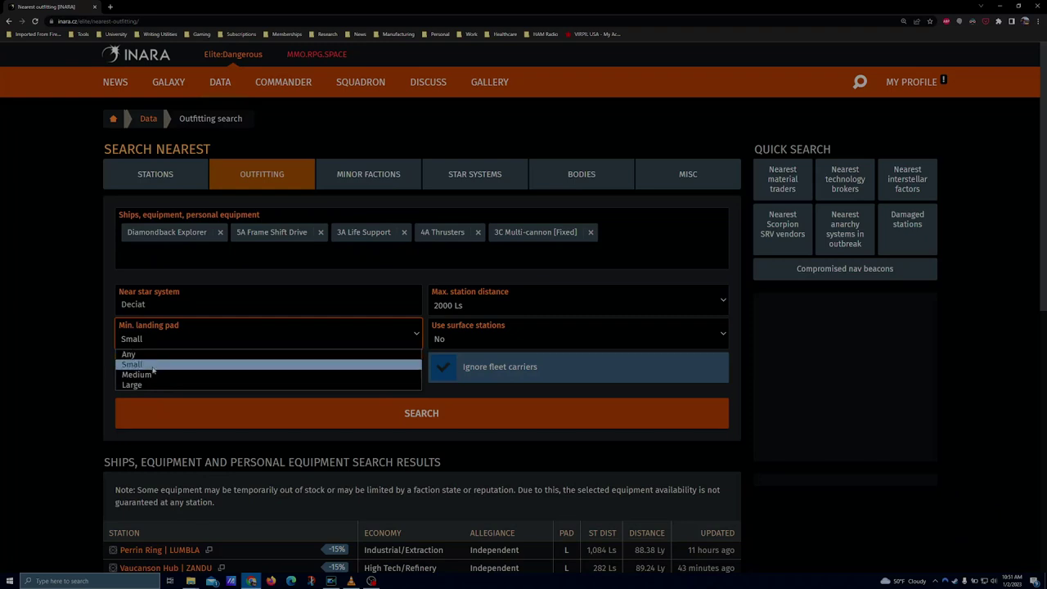
left_click(152, 367)
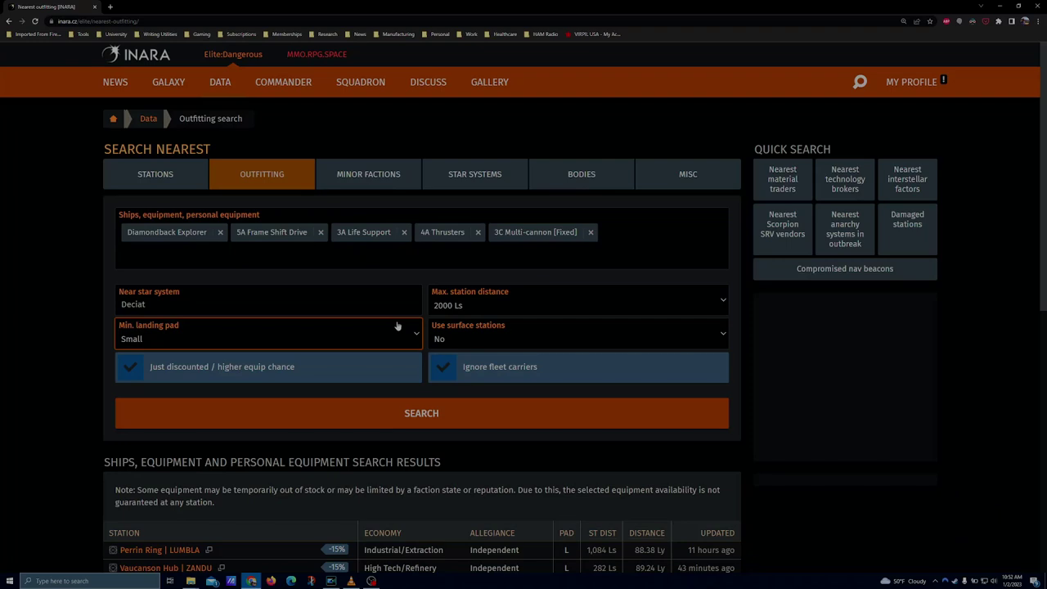
- Set surface stations to "Yes (exclude Odyssey stations)" and run the outfitting search
left_click(530, 338)
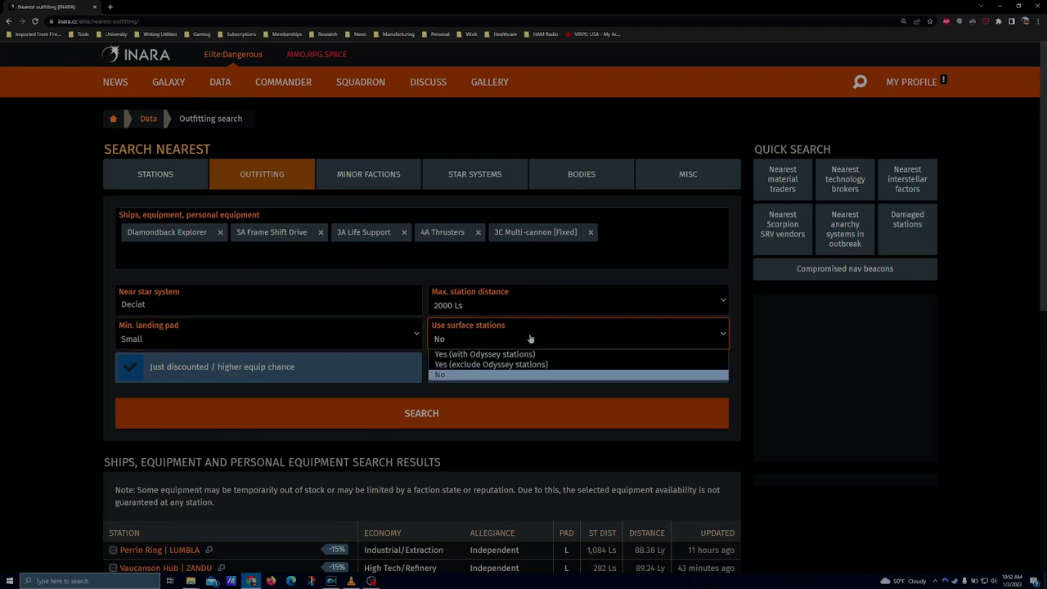
left_click(582, 366)
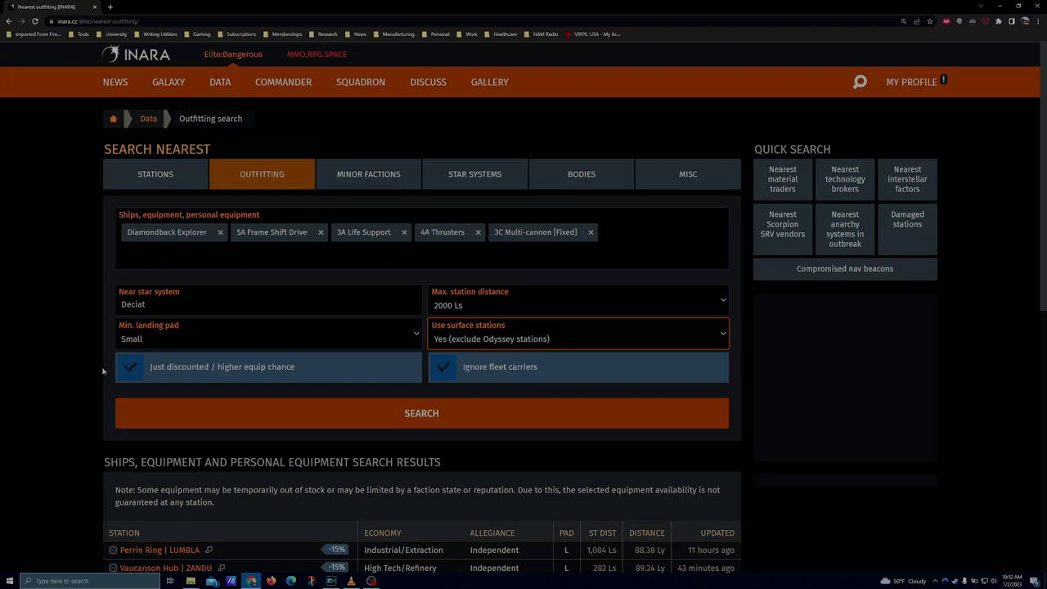
left_click(136, 369)
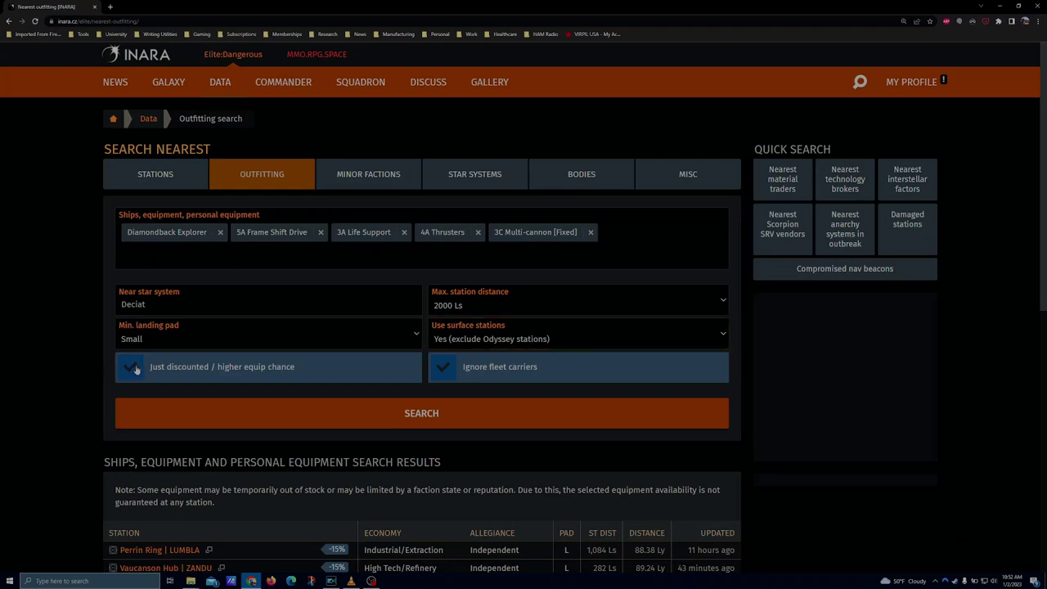
left_click(444, 373)
left_click(421, 414)
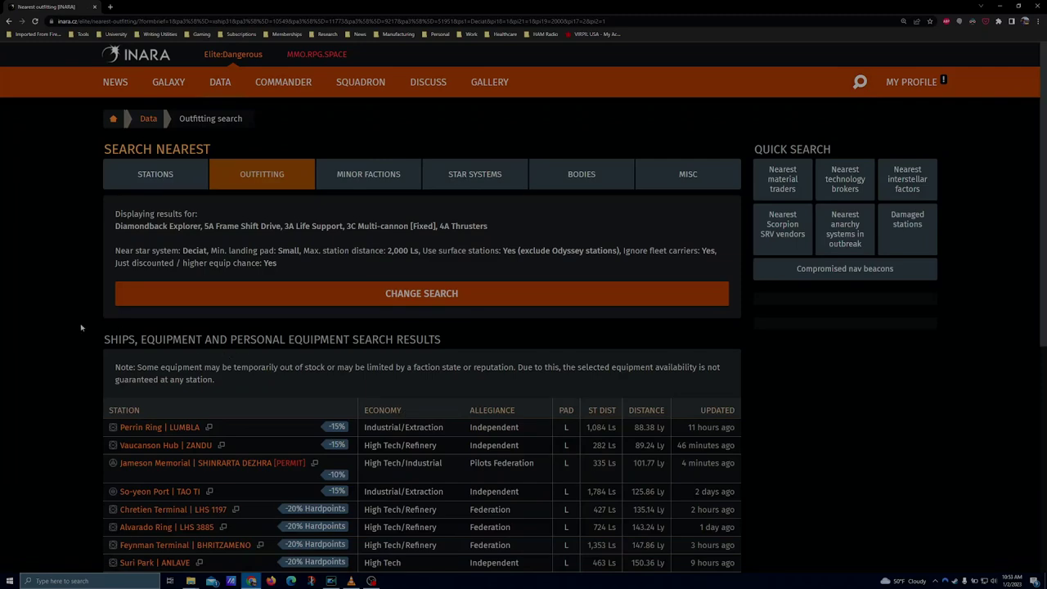
- Review the stations in the search results, including how recently each entry was updated
scroll(81, 327, "down", 5)
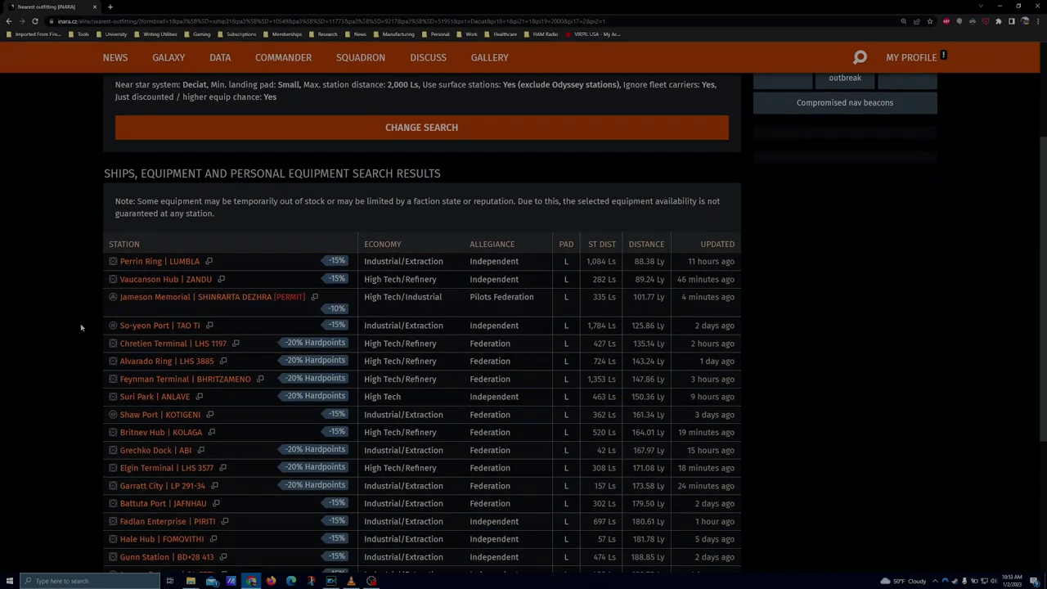
scroll(81, 327, "down", 1)
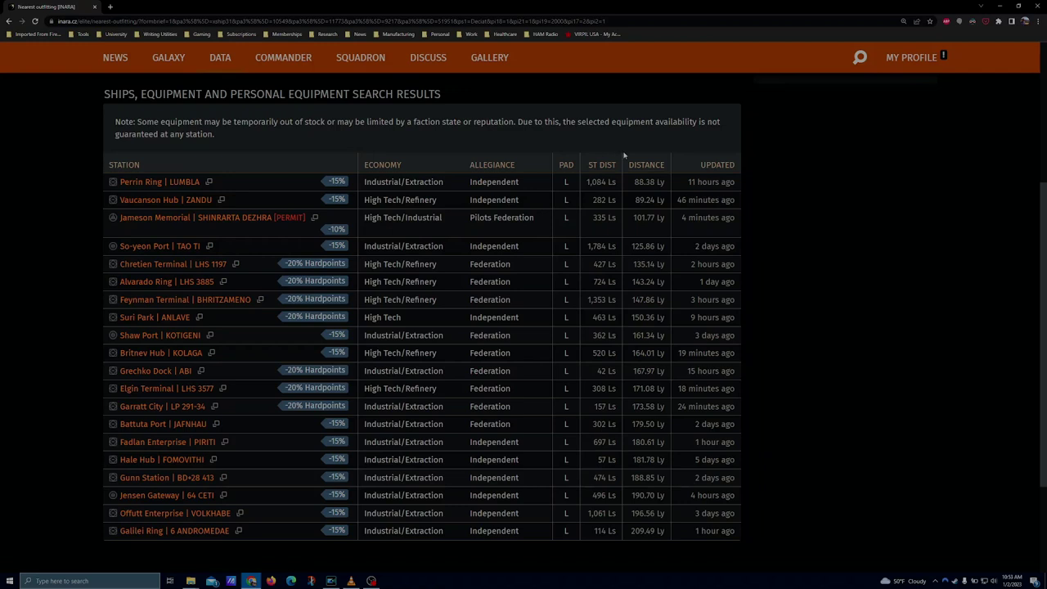
left_click_drag(701, 167, 739, 167)
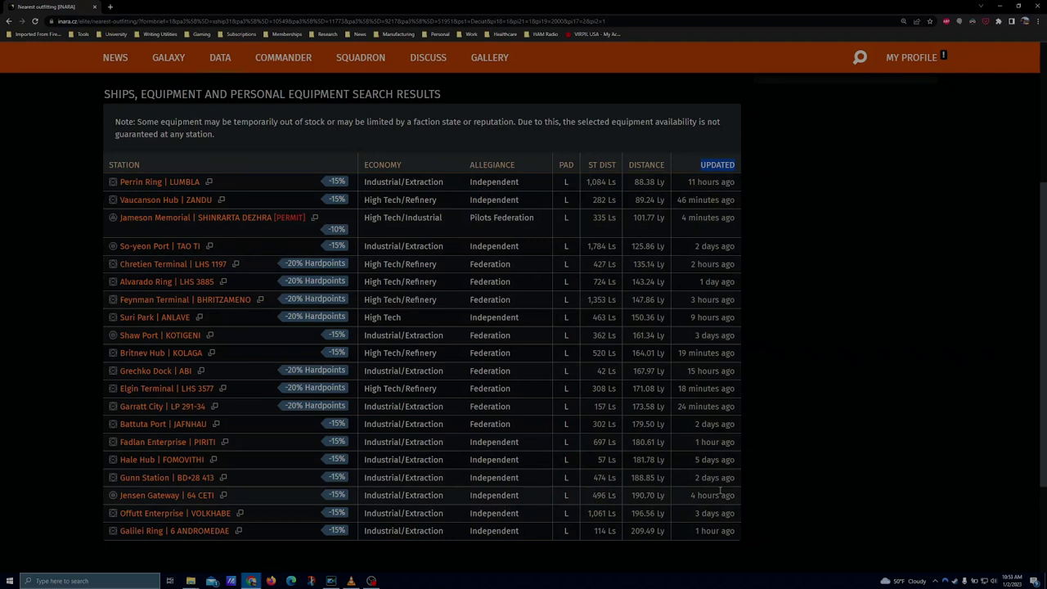
left_click(759, 173)
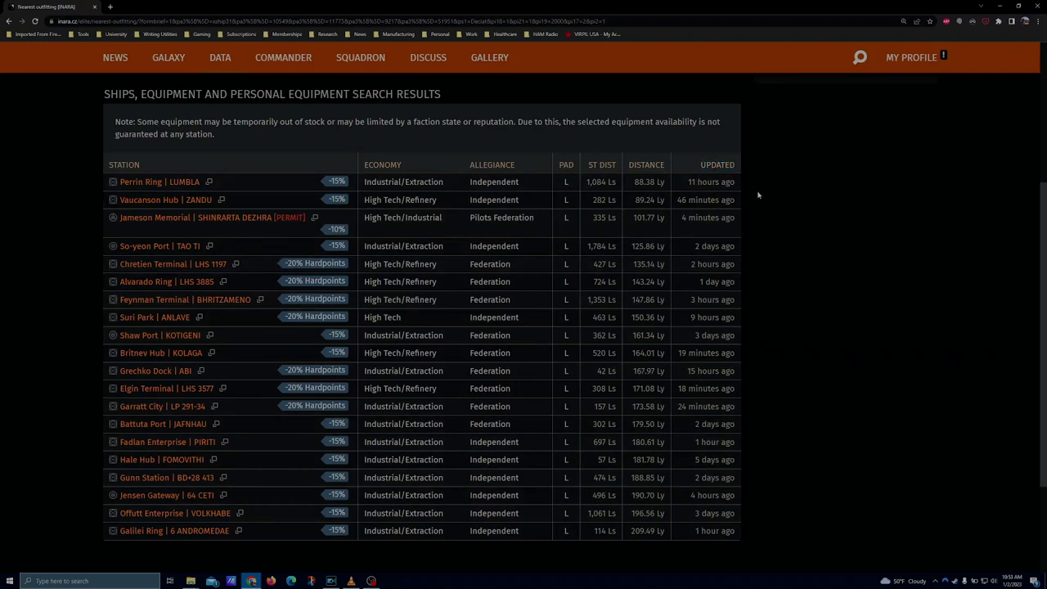
scroll(758, 296, "up", 3)
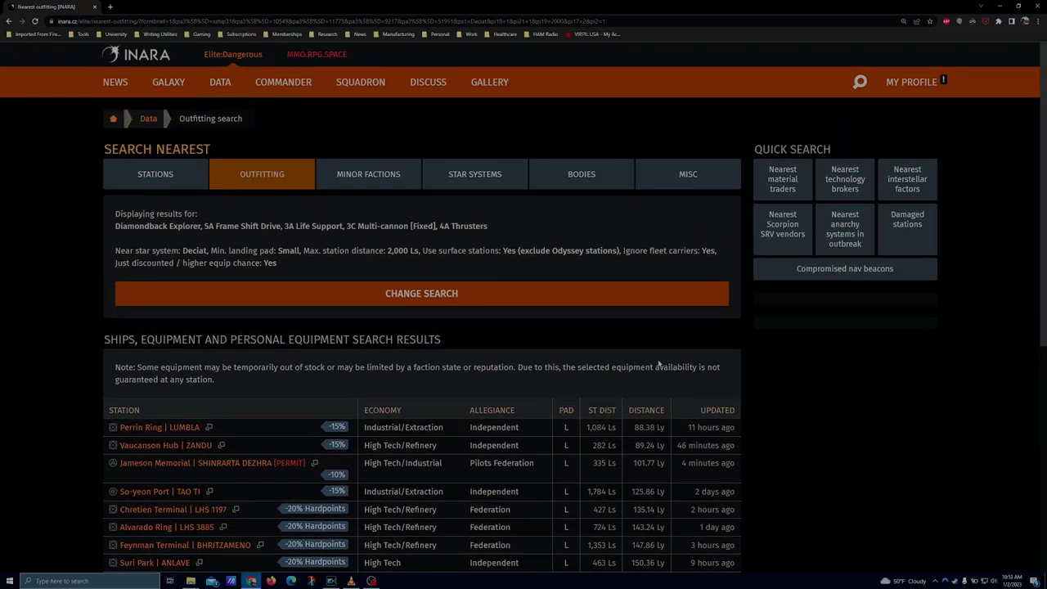
- Remove the 3C Multi-cannon [Fixed] and 3A Life Support from the search criteria and rerun the search
left_click(389, 297)
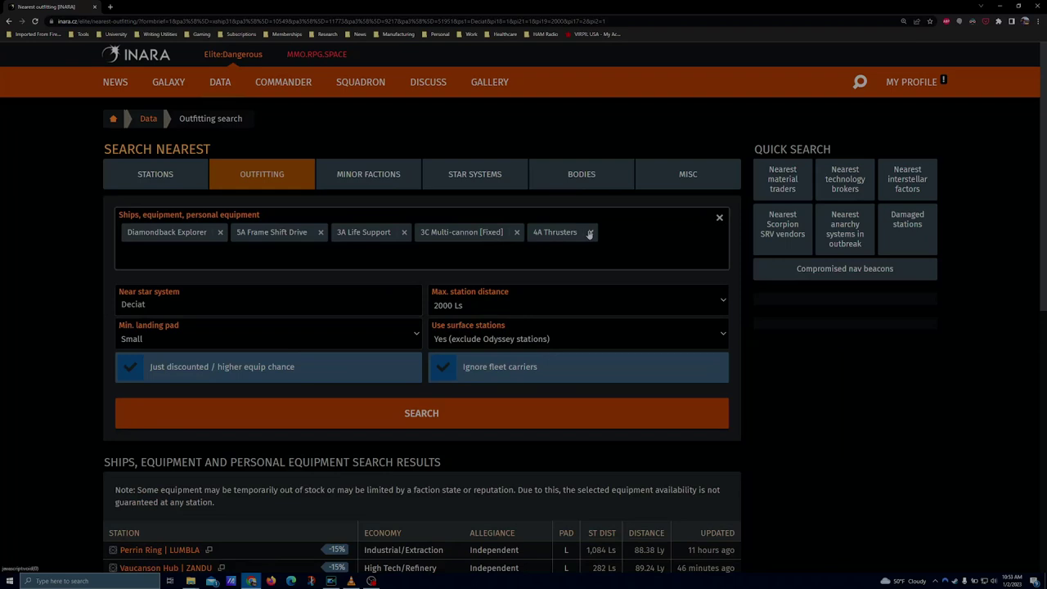
left_click(516, 232)
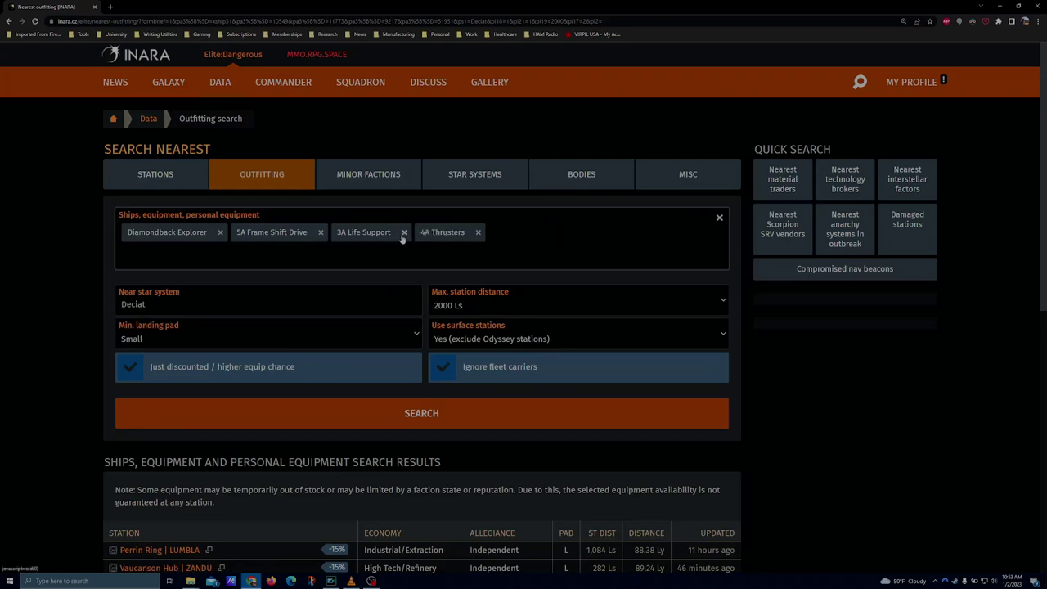
left_click(403, 232)
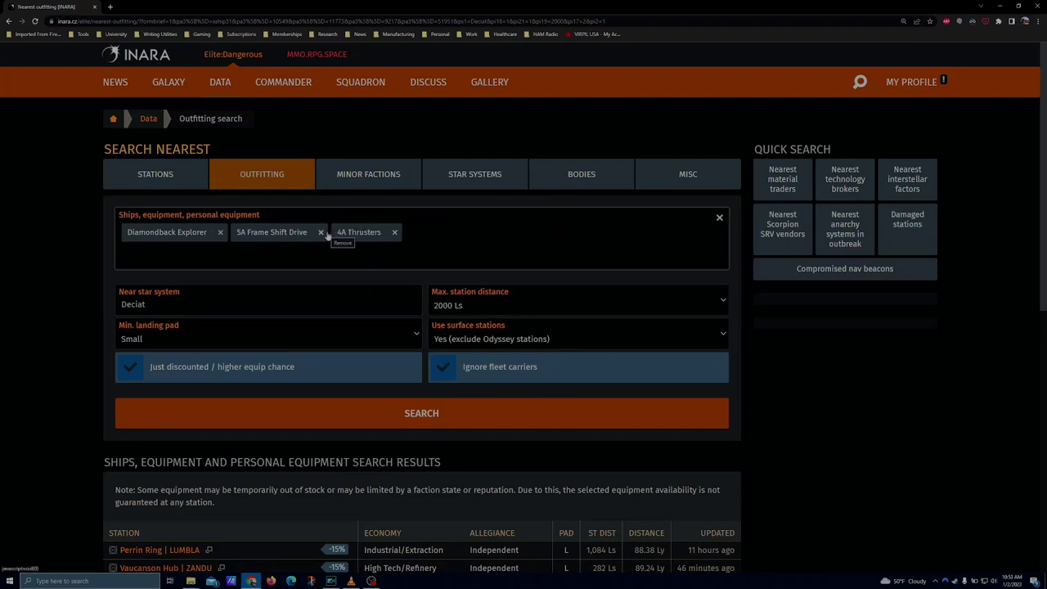
left_click(357, 415)
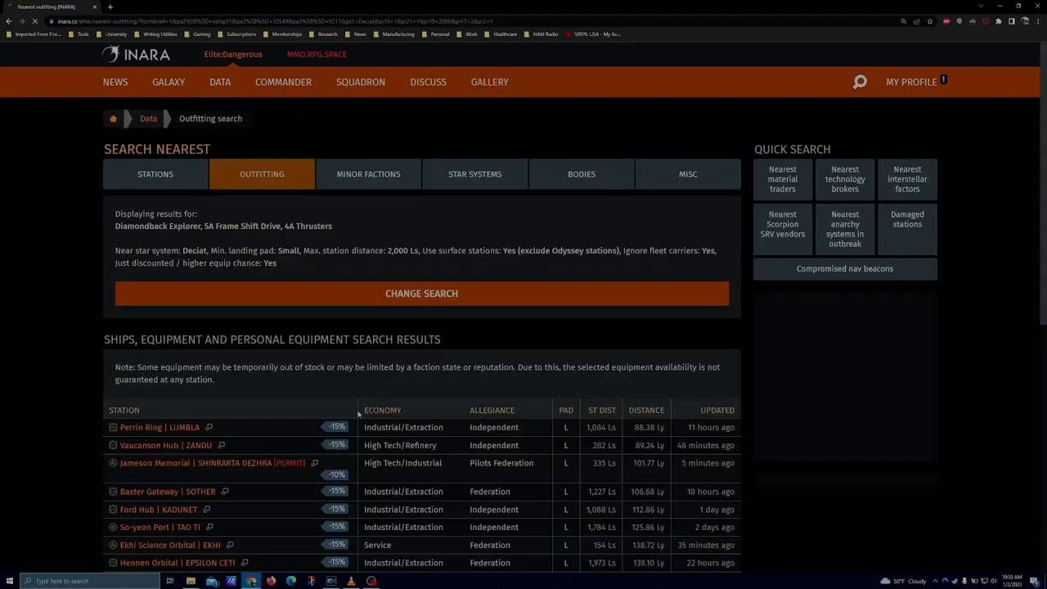
- Look through the new list of stations and examine the permit-restricted Jameson Memorial entry in Shinrarta Dezhra
scroll(213, 387, "down", 3)
scroll(213, 387, "down", 3)
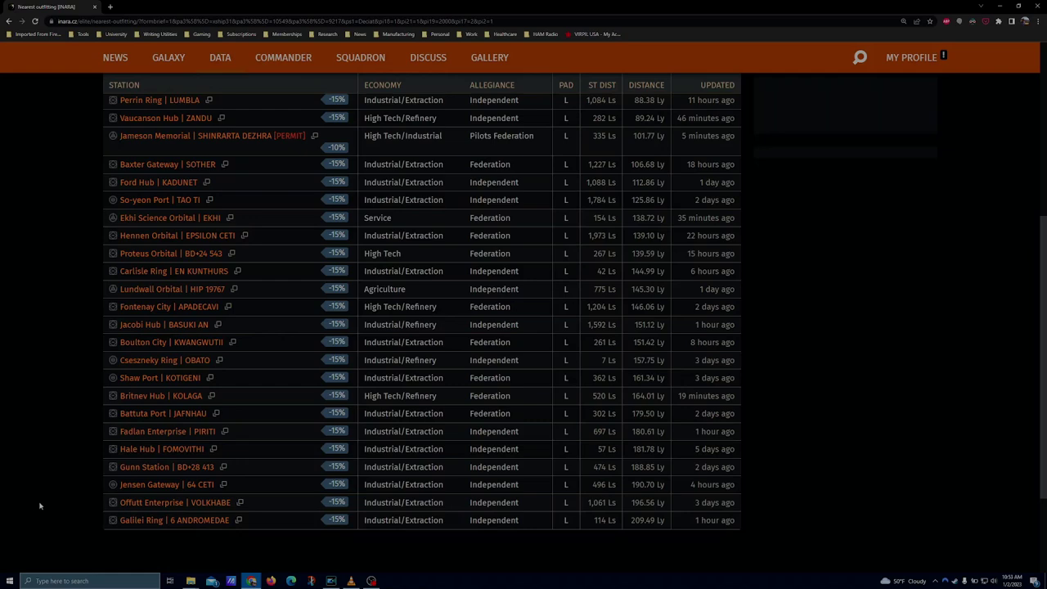
scroll(41, 504, "up", 3)
scroll(47, 503, "up", 2)
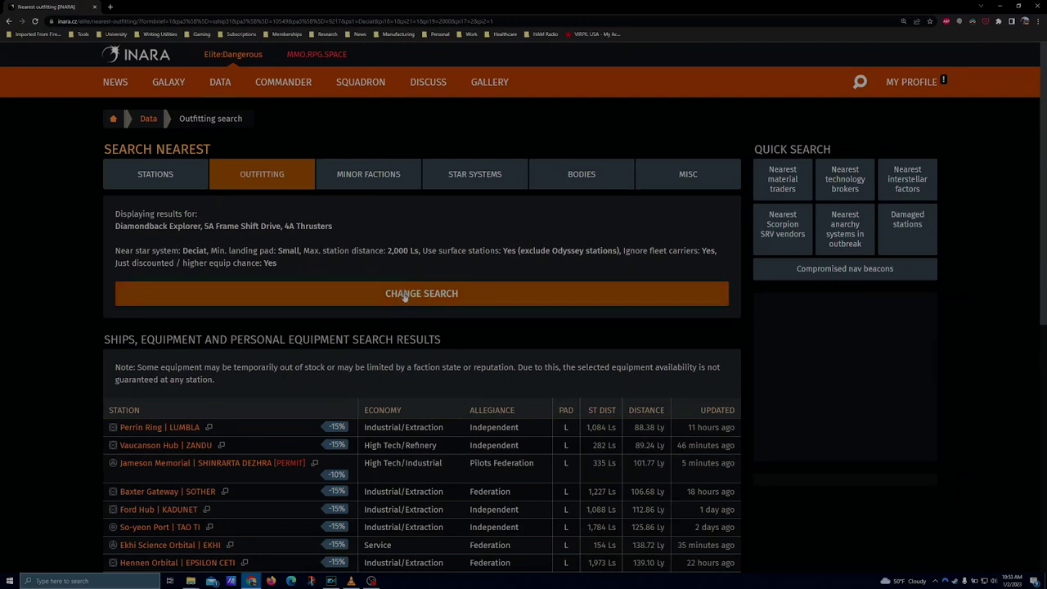
scroll(404, 297, "down", 3)
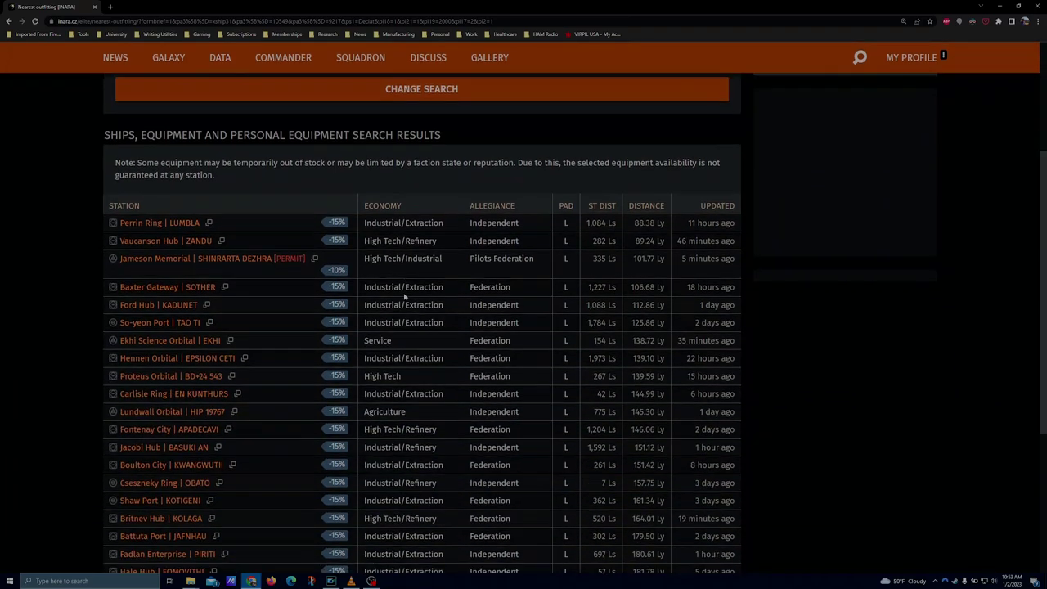
scroll(403, 296, "down", 1)
scroll(402, 296, "up", 1)
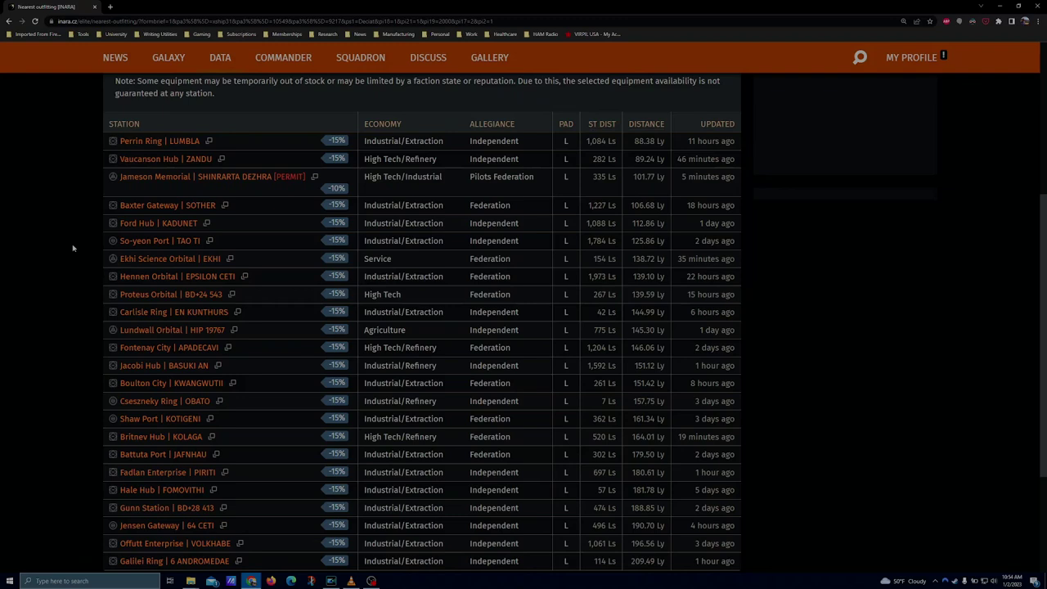
left_click_drag(110, 177, 324, 178)
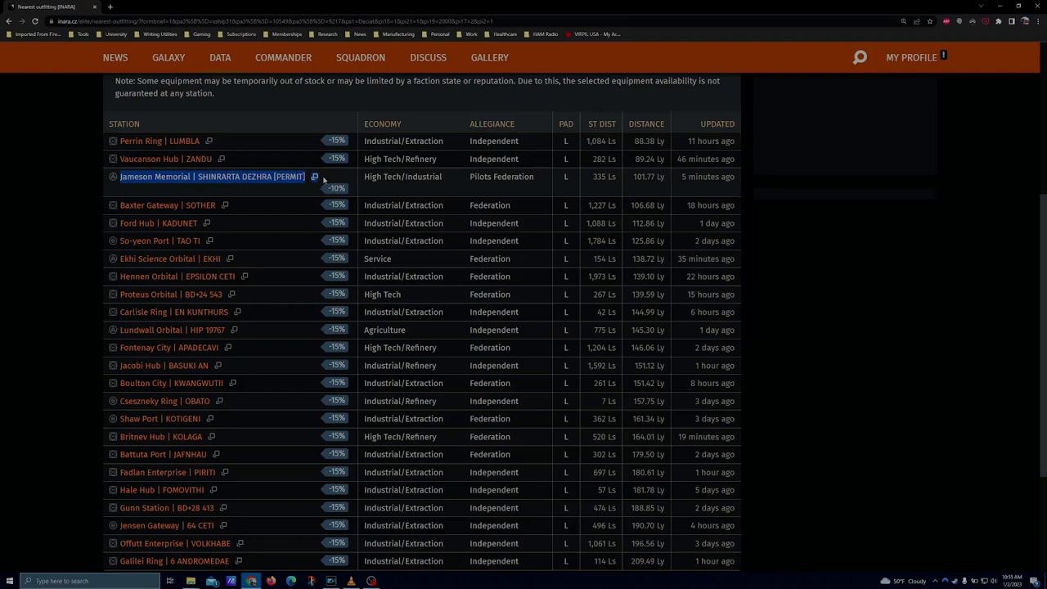
left_click(61, 185)
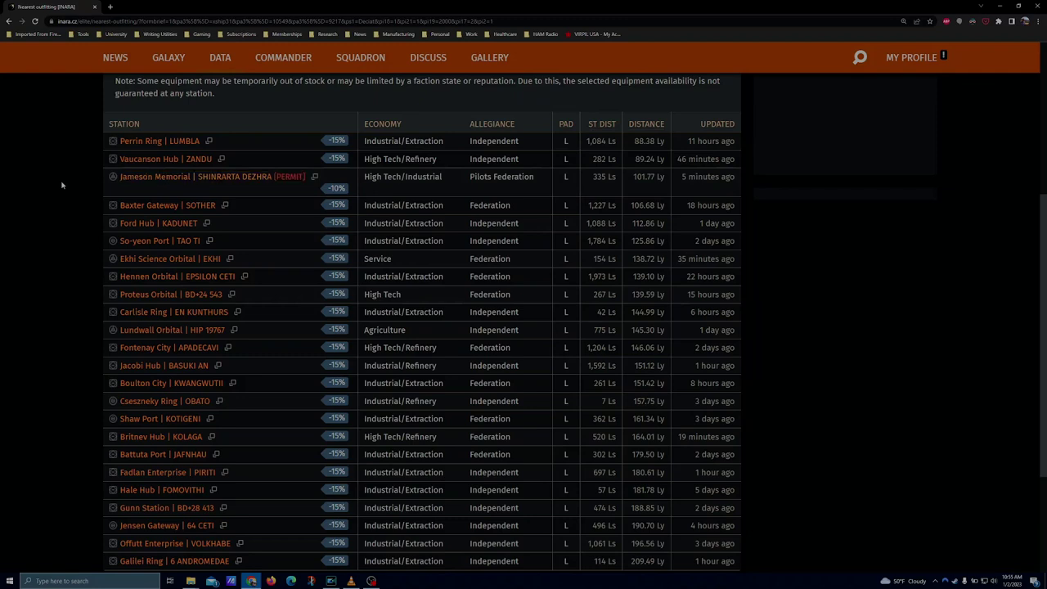